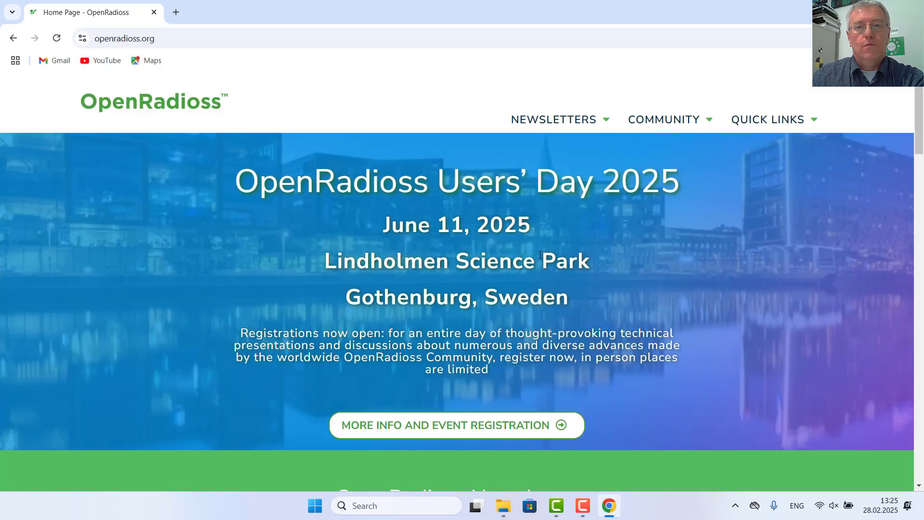
Scroll the openradioss.org home page down to its download section.
scroll(651, 217, "down", 5)
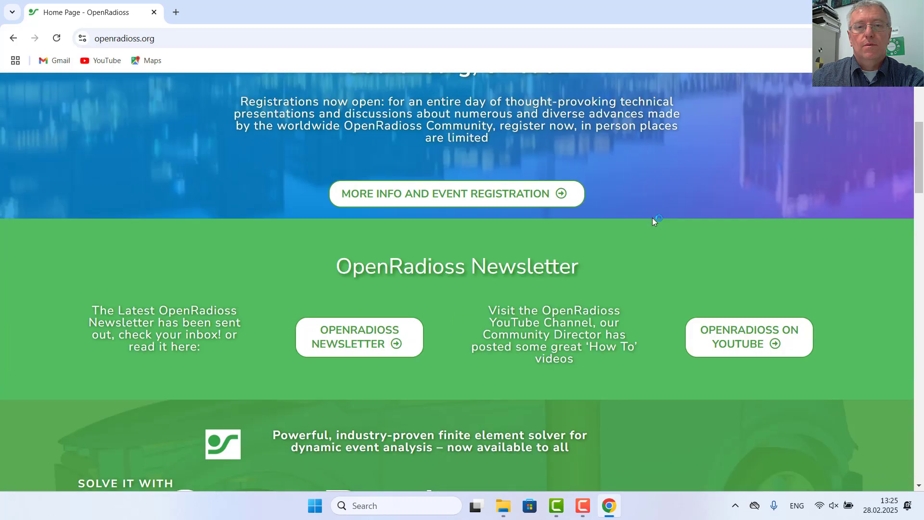
scroll(651, 217, "down", 3)
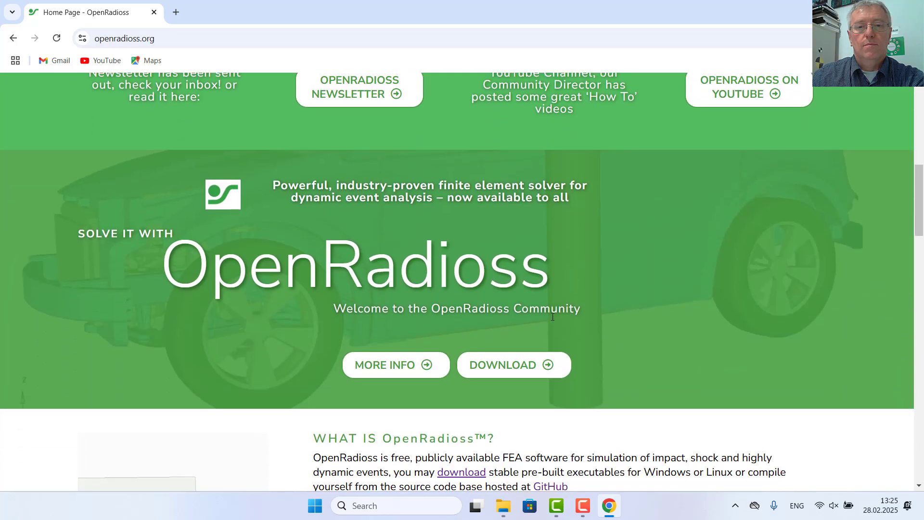
On the GitHub releases page, download OpenRadioss_win64.zip from the 20250220 stable build.
left_click(517, 375)
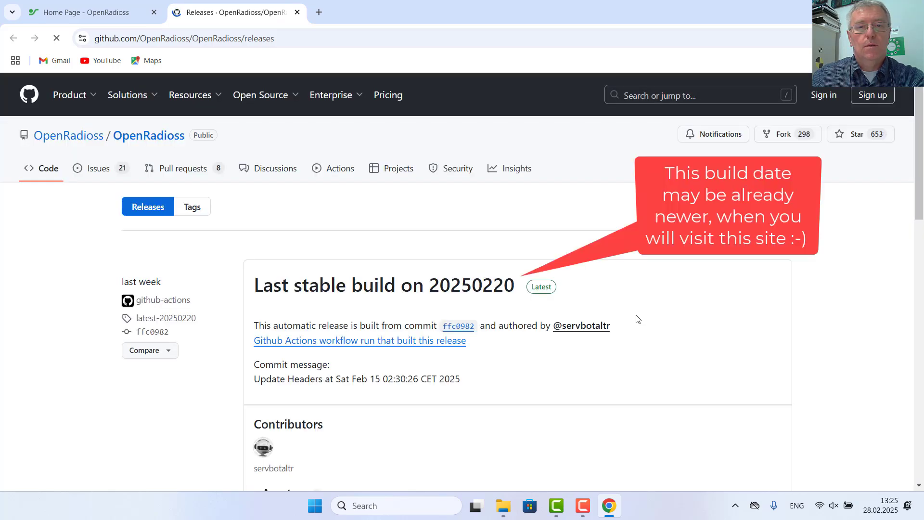
scroll(601, 308, "down", 3)
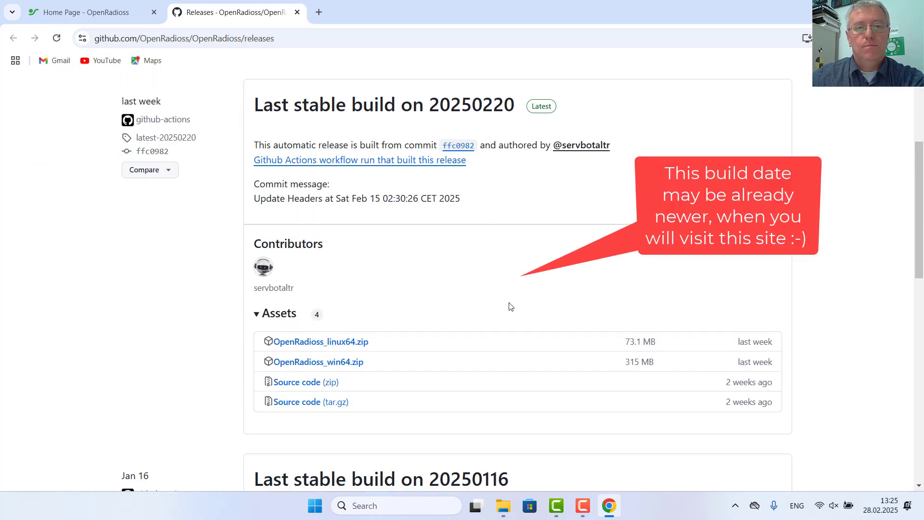
left_click(298, 364)
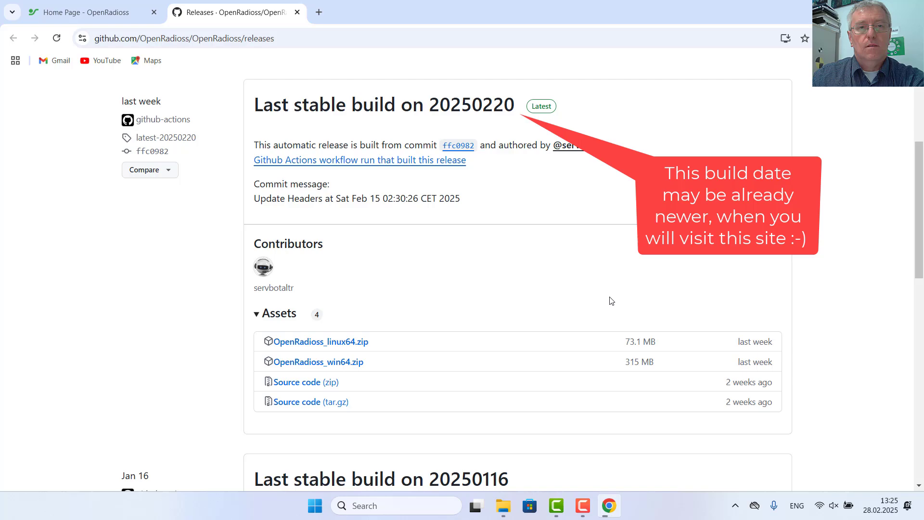
Browse Example Models on openradioss.org and open the Tensile Test (Radioss Block Format) details.
left_click(94, 15)
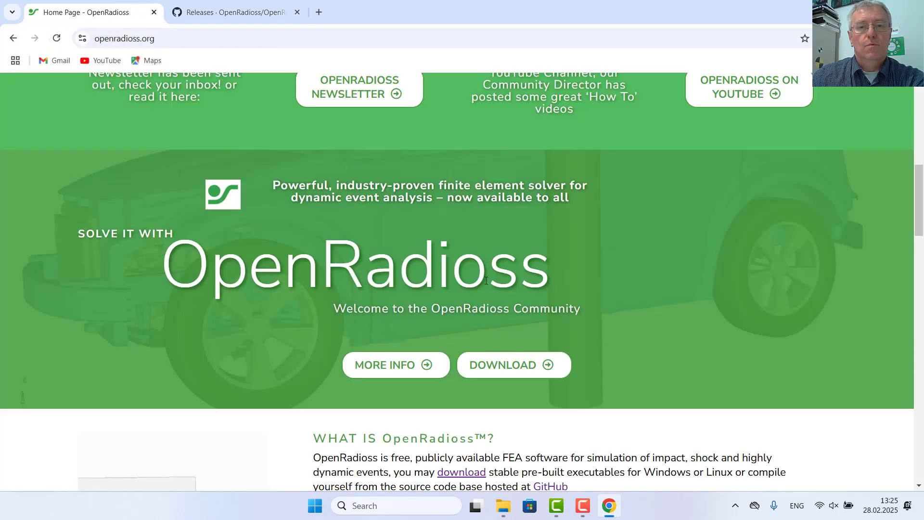
scroll(486, 280, "down", 15)
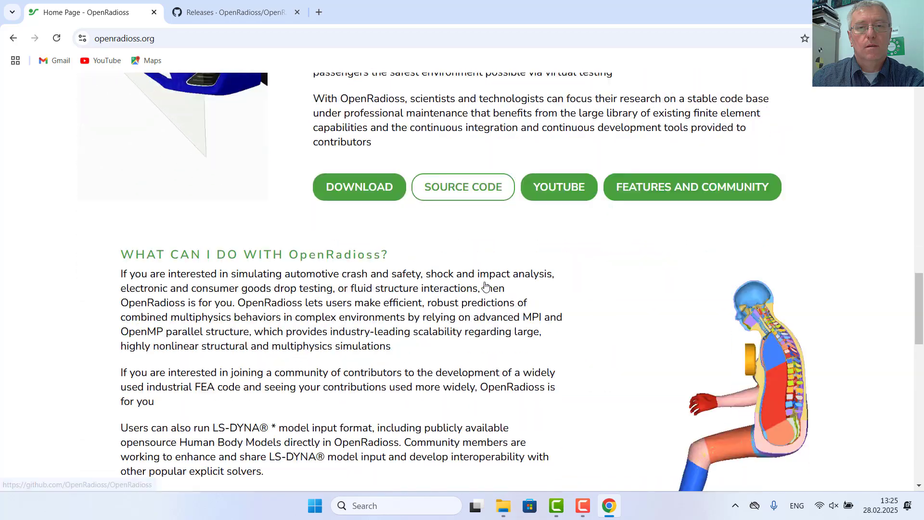
scroll(485, 284, "down", 5)
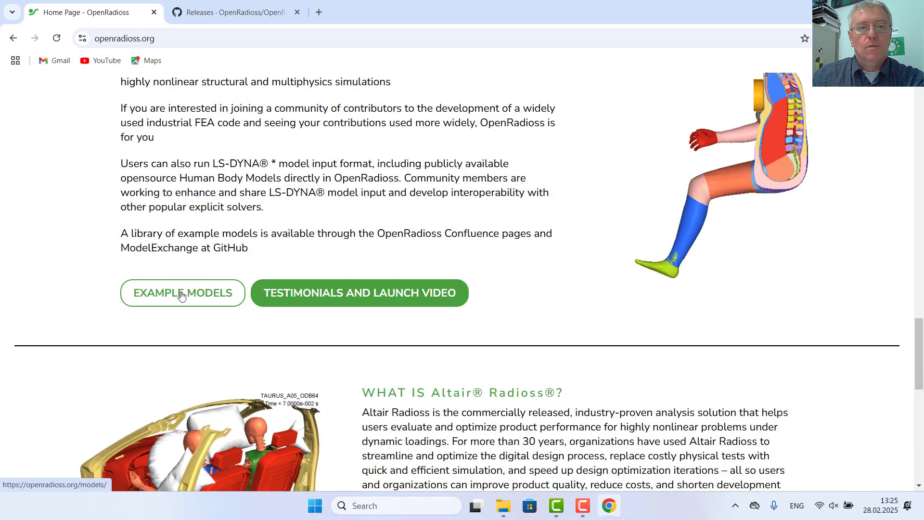
left_click(181, 295)
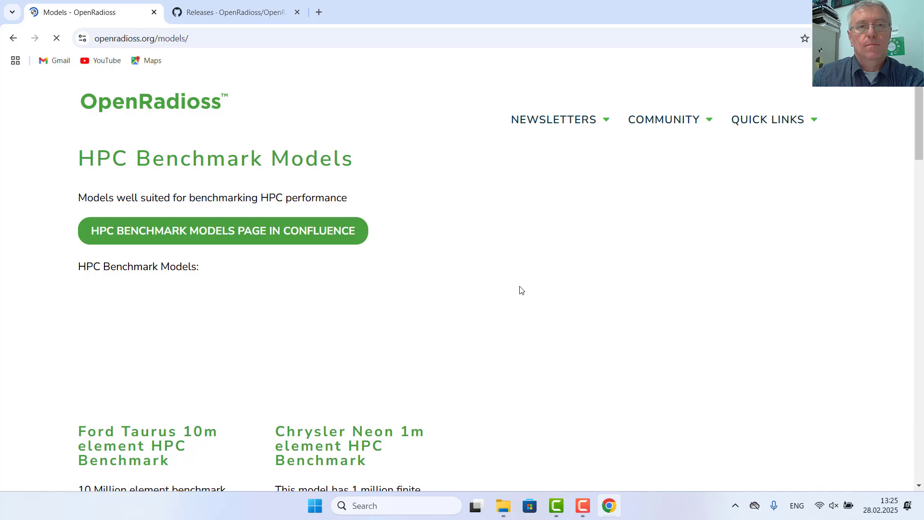
scroll(406, 259, "down", 11)
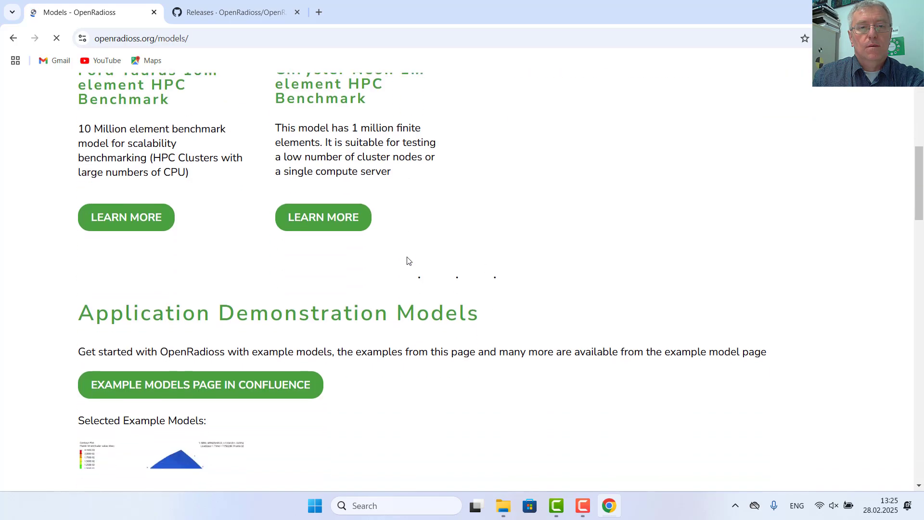
scroll(406, 260, "down", 14)
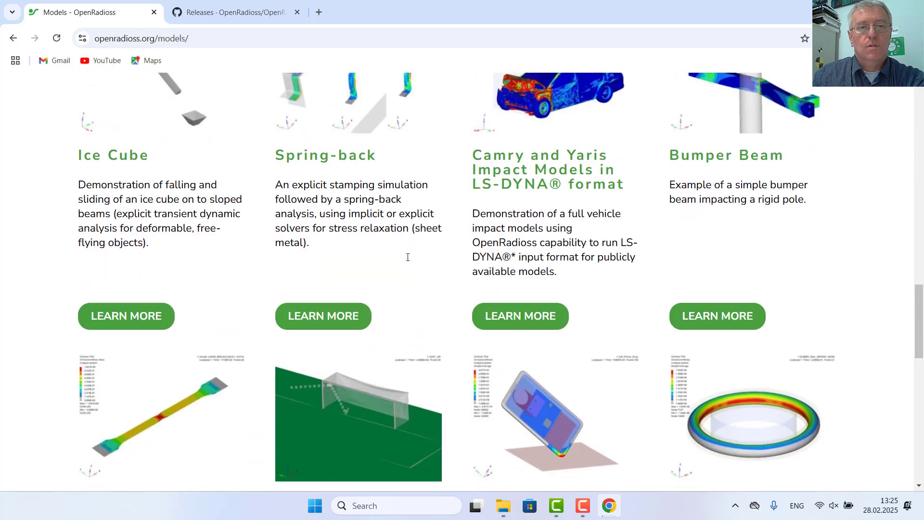
scroll(406, 257, "down", 5)
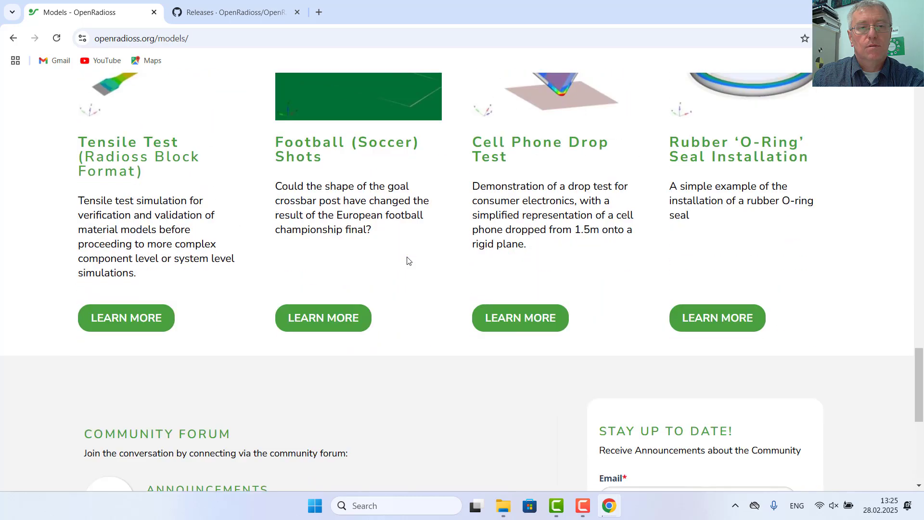
scroll(139, 260, "up", 1)
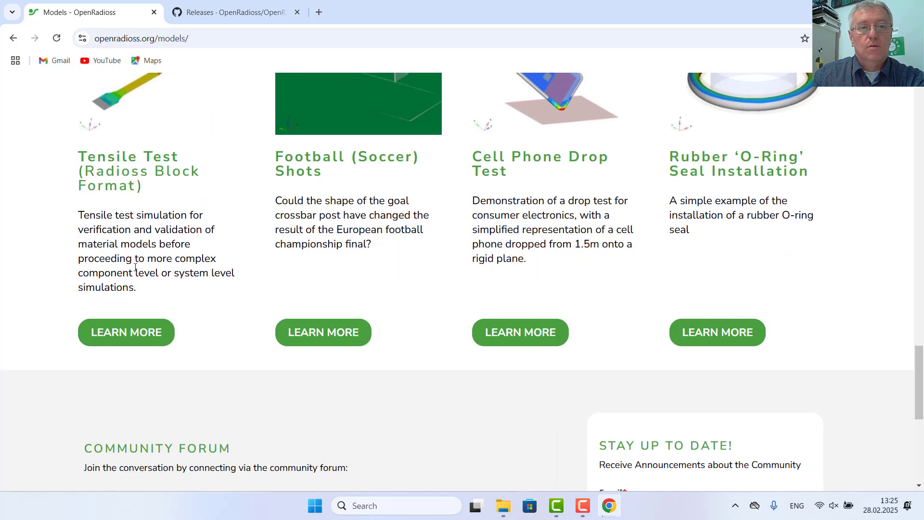
left_click(138, 378)
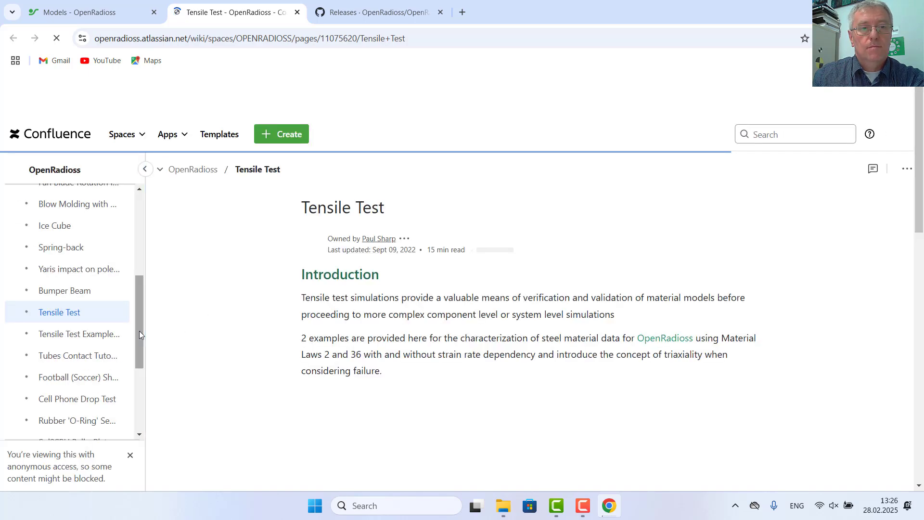
Download zug_test3_RS.zip from the LS-DYNA Tensile Test Model page and show it in Downloads.
left_click_drag(139, 331, 131, 388)
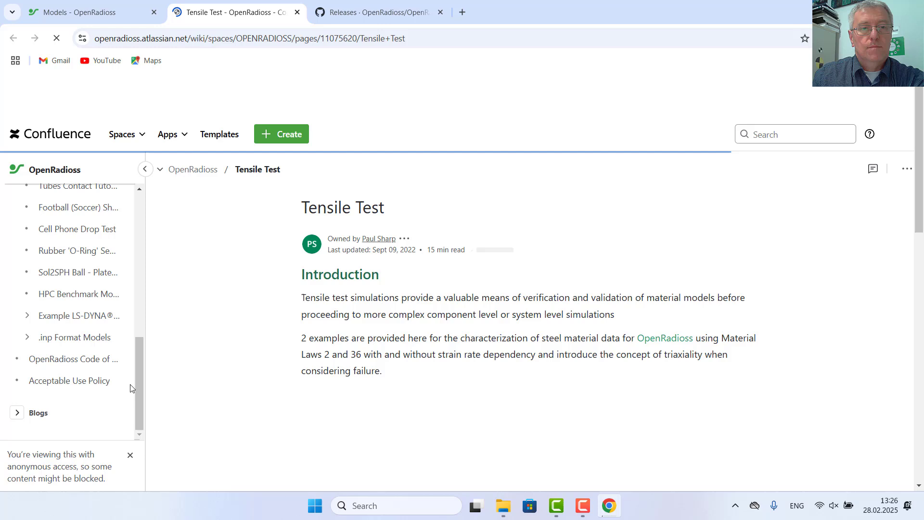
left_click(26, 316)
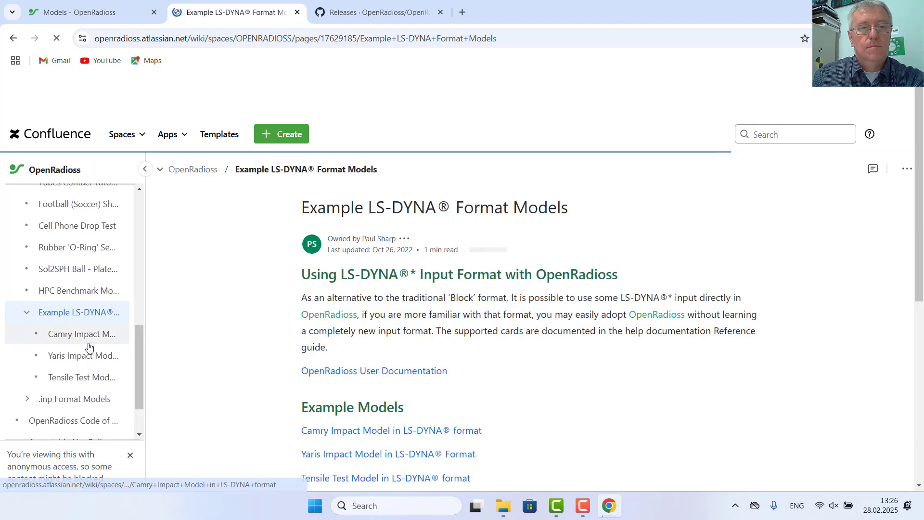
left_click(79, 387)
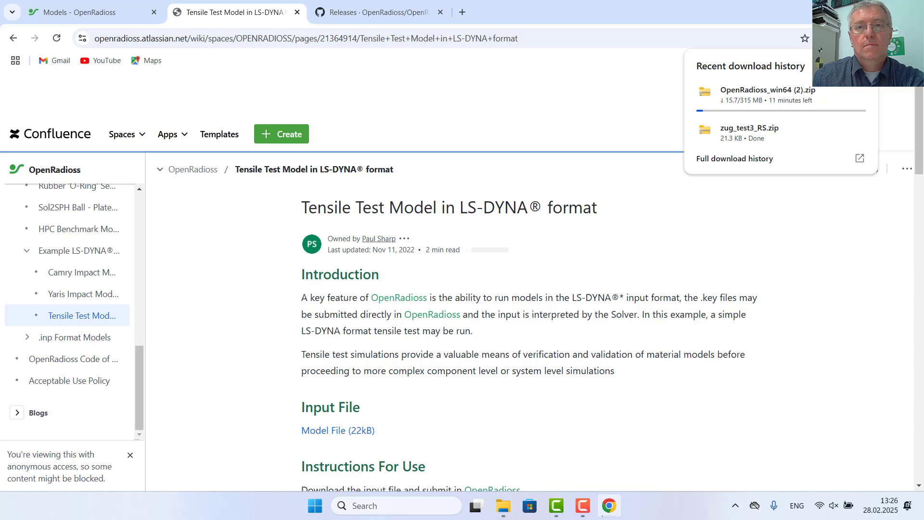
mouse_move(837, 133)
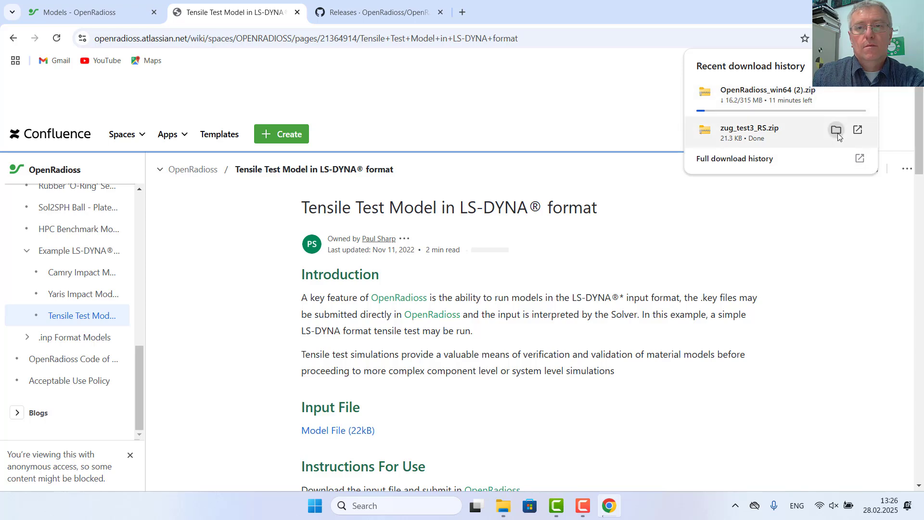
left_click(836, 131)
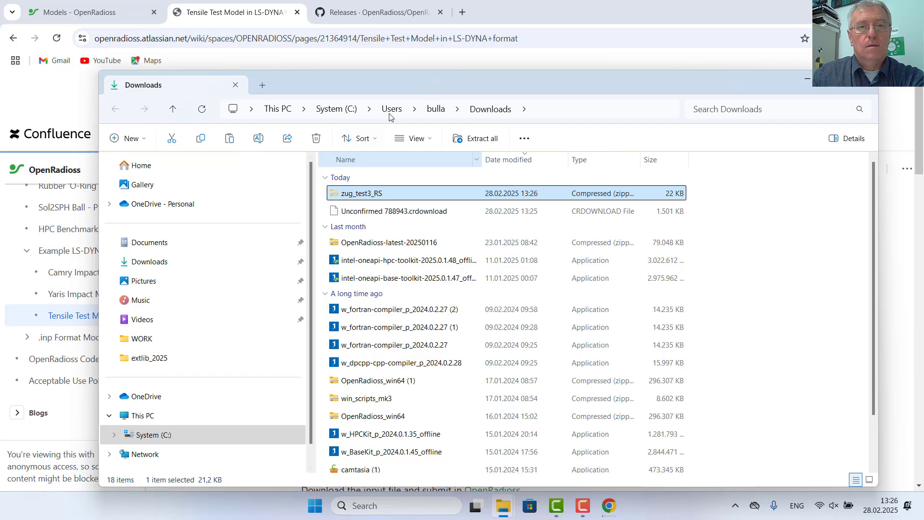
Paste the zug_test3_RS zip into C:\WORK and extract its contents there.
left_click(327, 106)
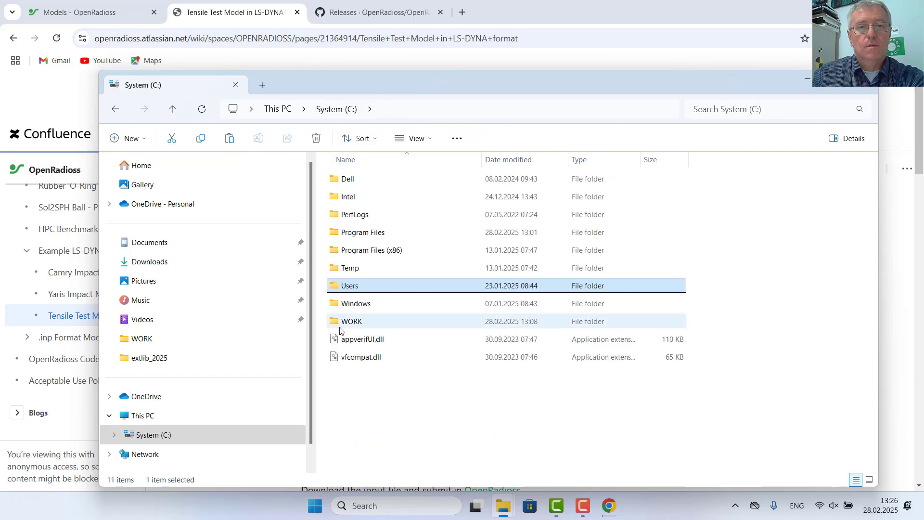
double_click(354, 326)
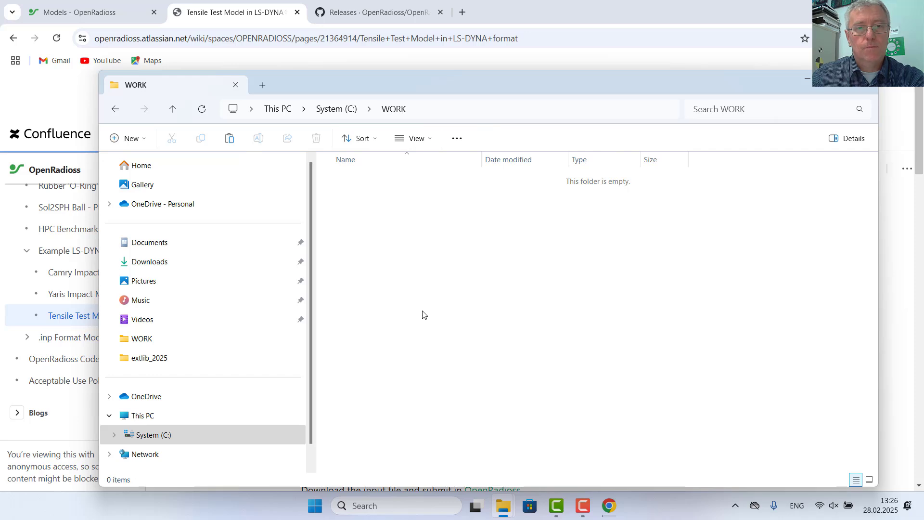
key("ctrl+v")
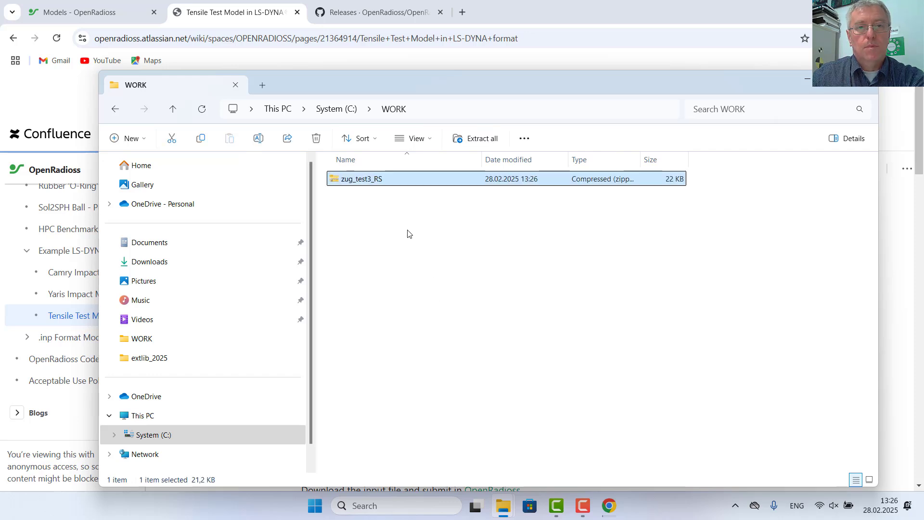
right_click(366, 179)
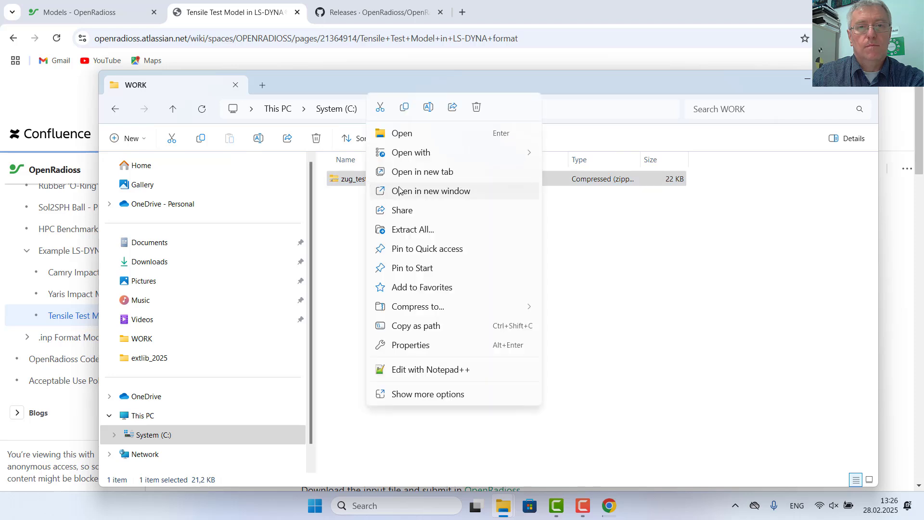
left_click(411, 392)
mouse_move(434, 281)
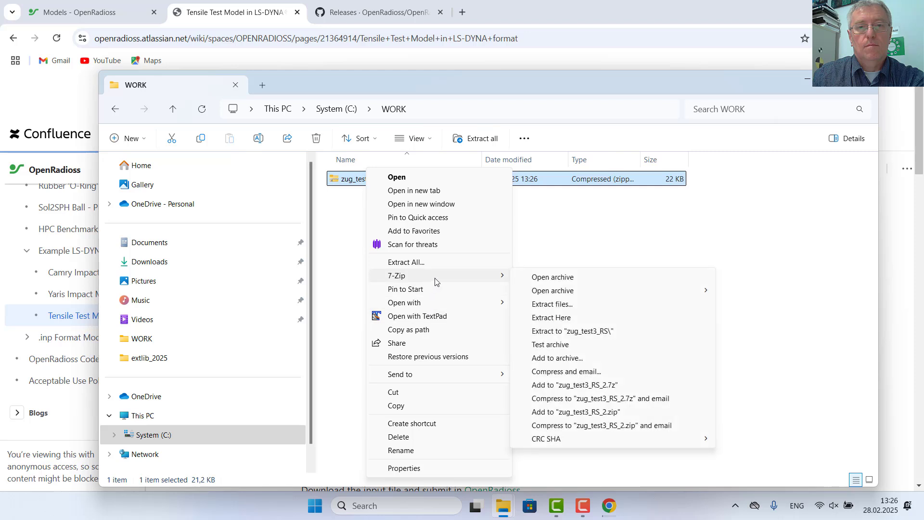
left_click(568, 322)
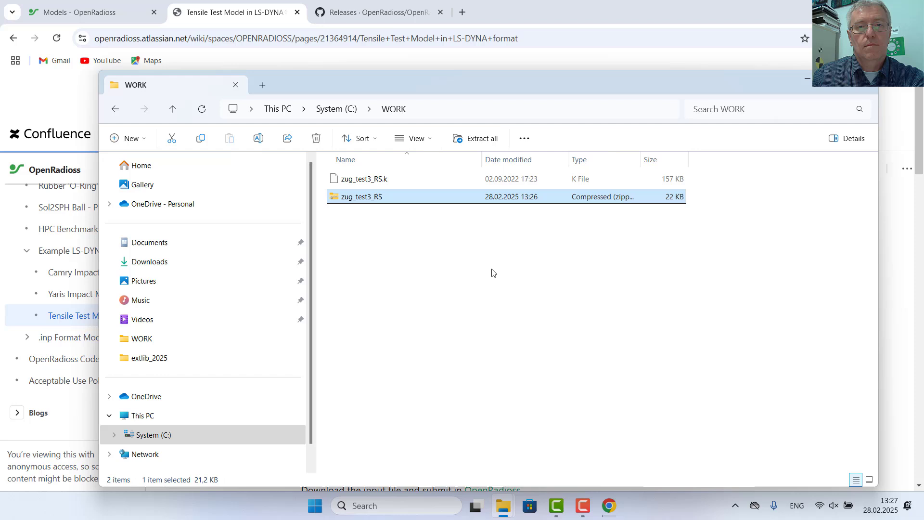
Create a TestRun folder in WORK and move zug_test3_RS.k into it.
right_click(384, 240)
mouse_move(402, 332)
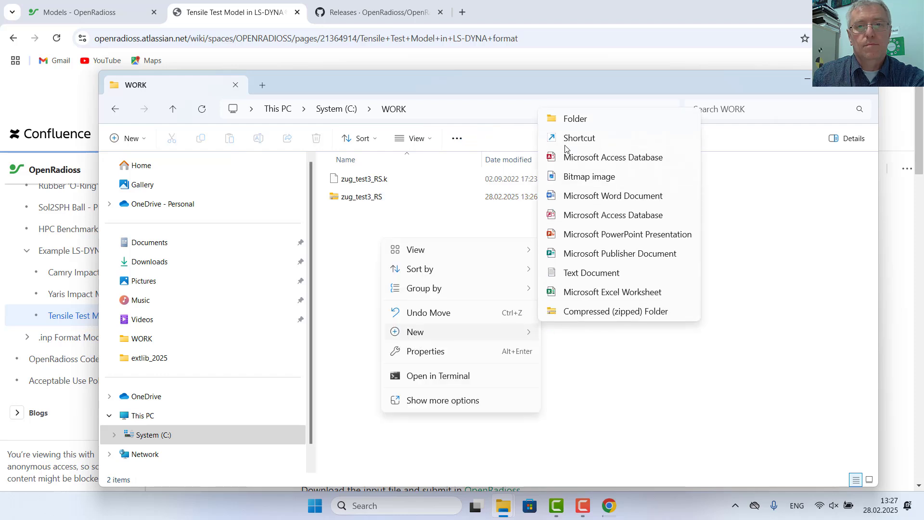
left_click(558, 118)
type("Test")
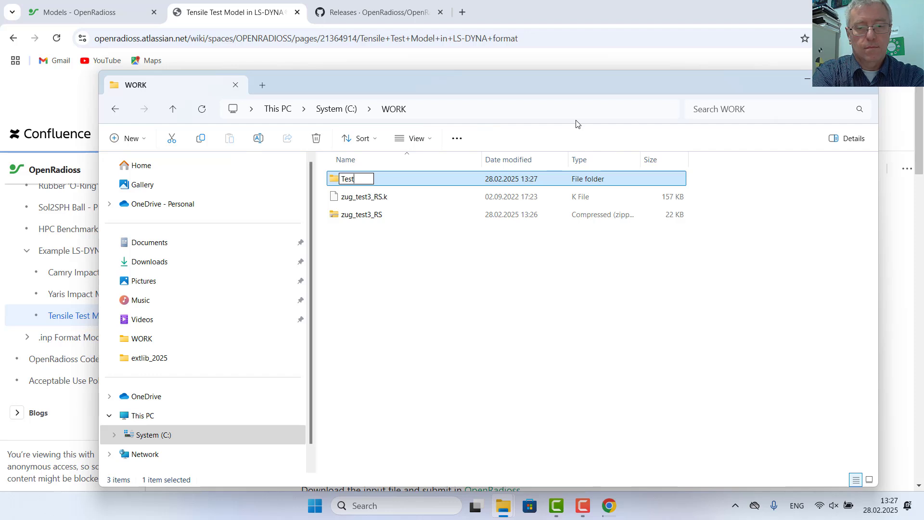
type("Run")
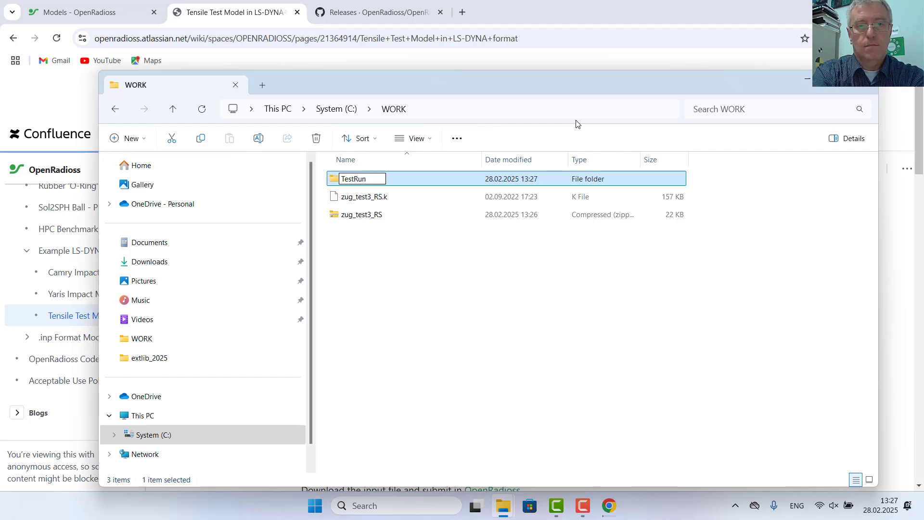
key("Return")
left_click_drag(382, 196, 393, 181)
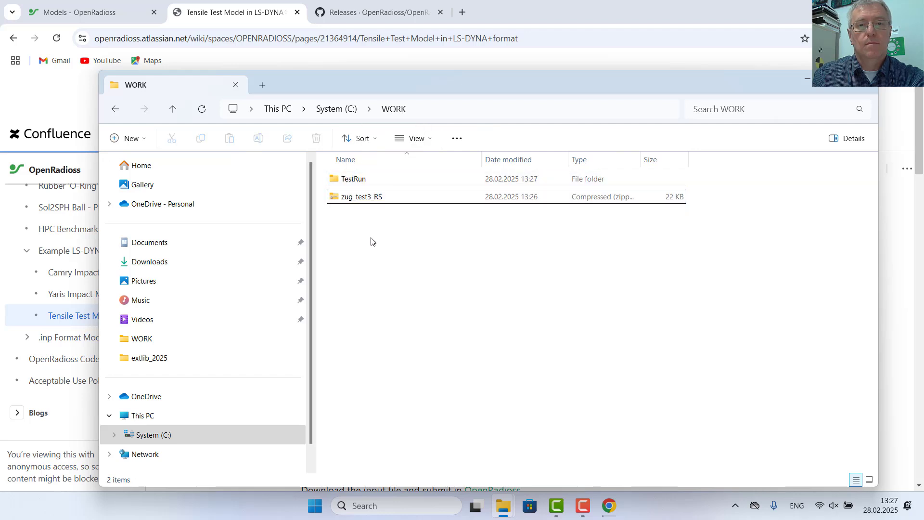
Delete the zug_test3_RS zip archive and close the WORK window.
left_click(370, 197)
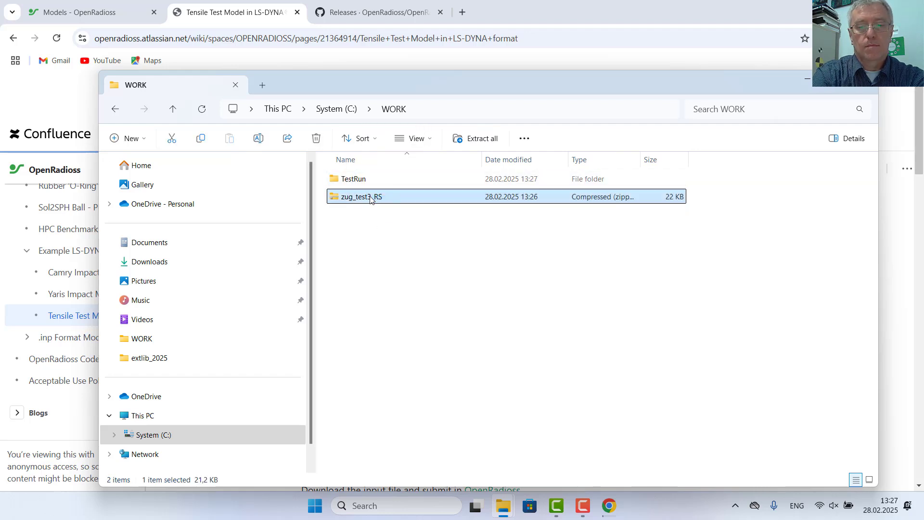
key("Delete")
key("Return")
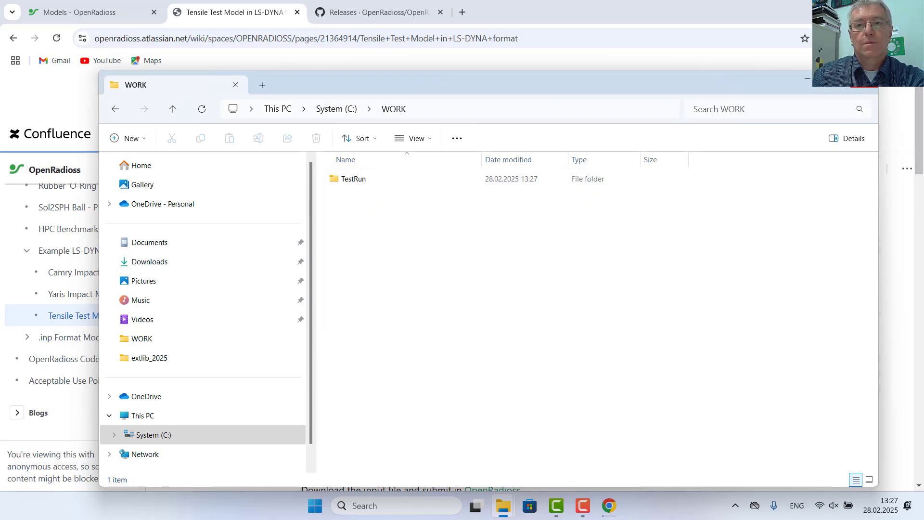
left_click(864, 80)
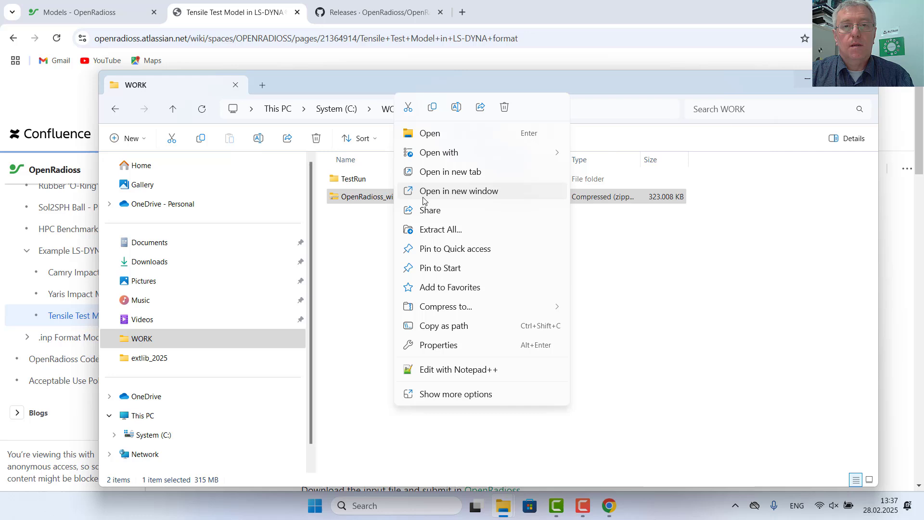
Extract the OpenRadioss_win64 (2) zip with 7-Zip into its own archive-named folder.
left_click(448, 396)
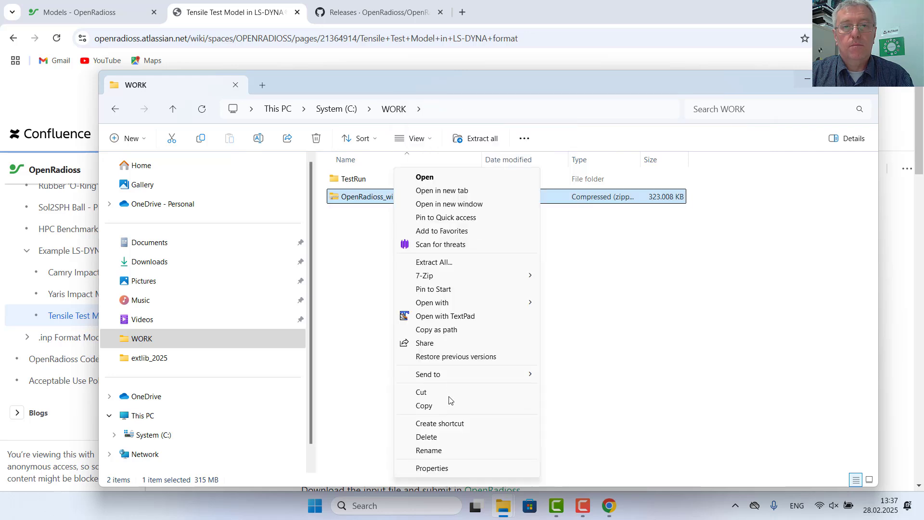
mouse_move(482, 278)
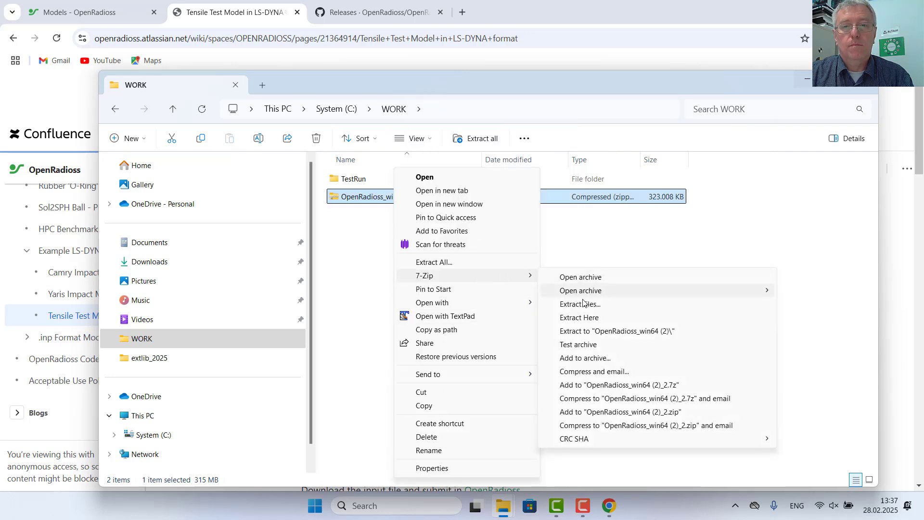
left_click(603, 332)
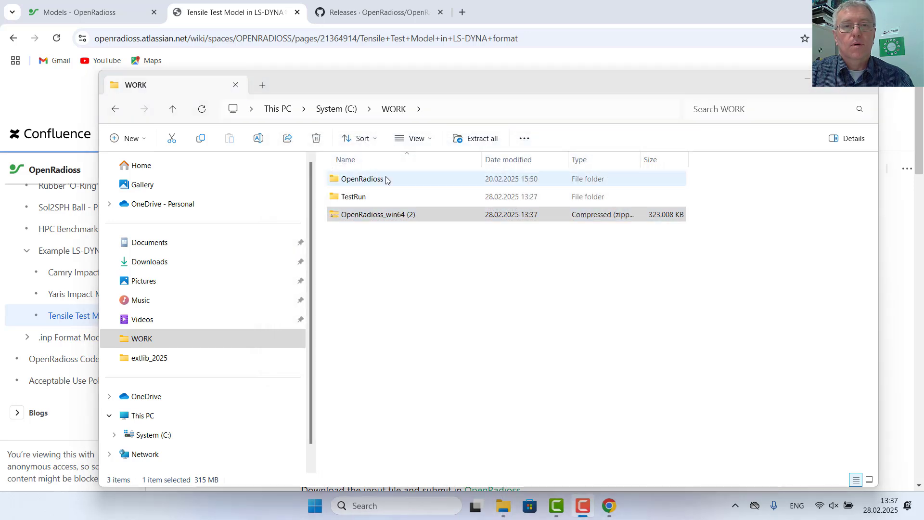
Launch OpenRadioss_gui.bat from OpenRadioss\openradioss_gui, letting it run past SmartScreen.
double_click(385, 179)
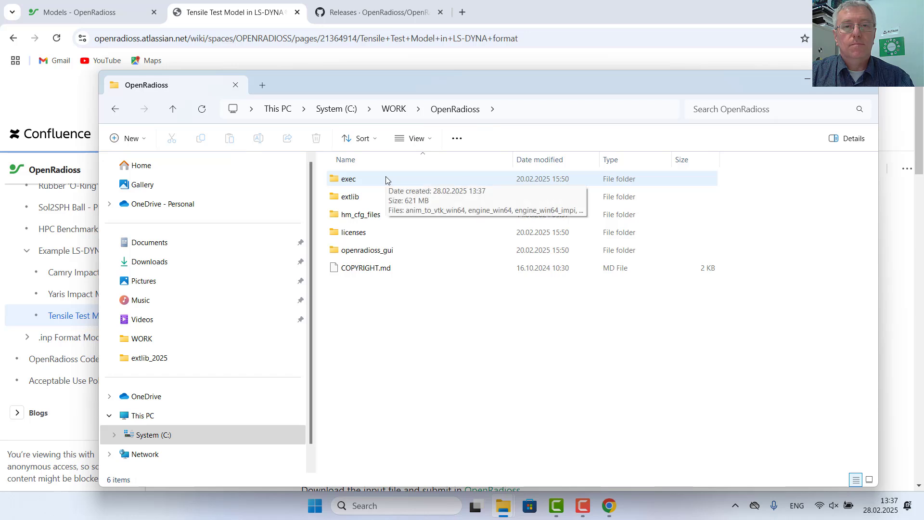
double_click(370, 251)
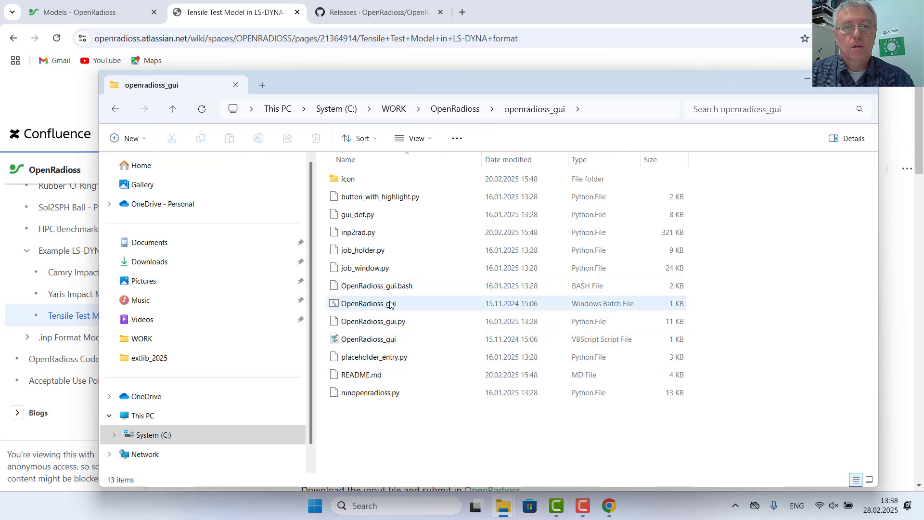
left_click(389, 307)
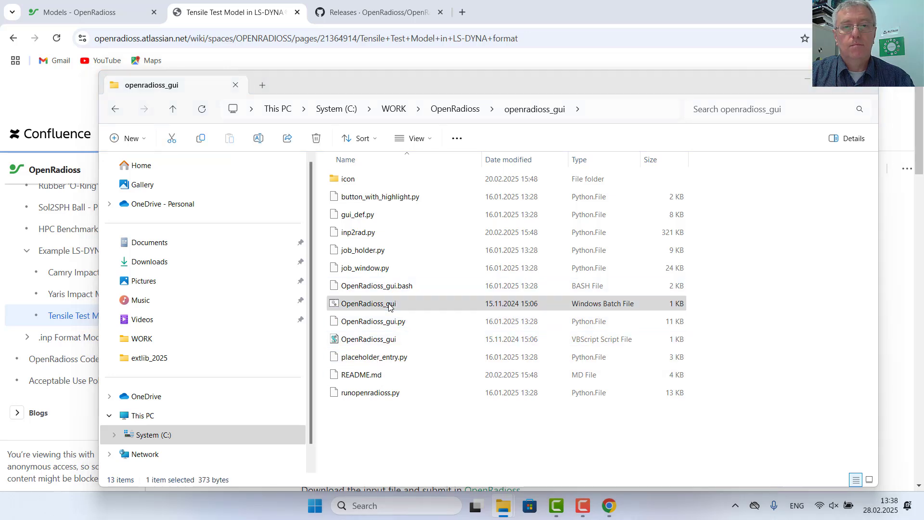
double_click(390, 307)
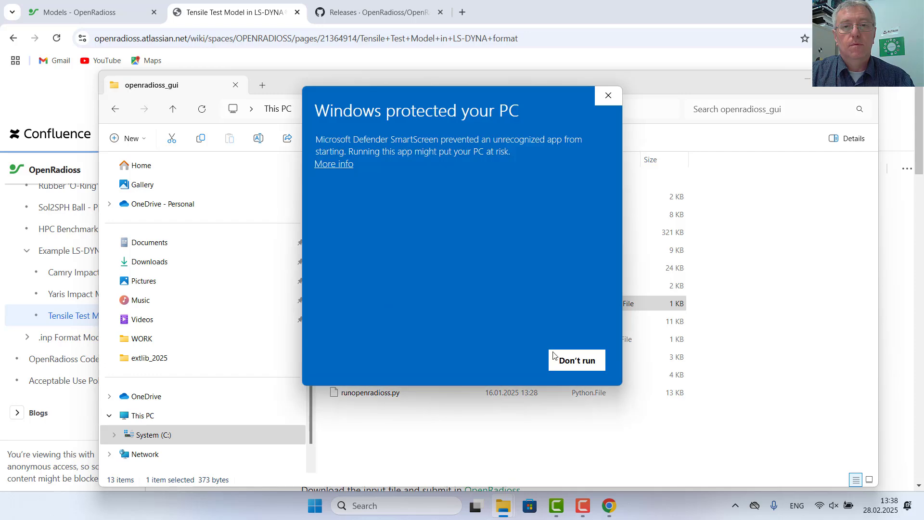
left_click(336, 164)
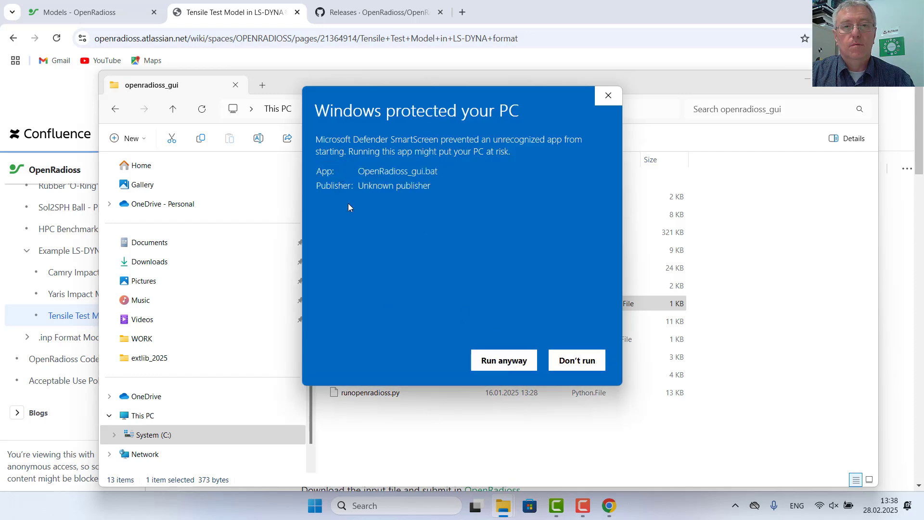
left_click(505, 360)
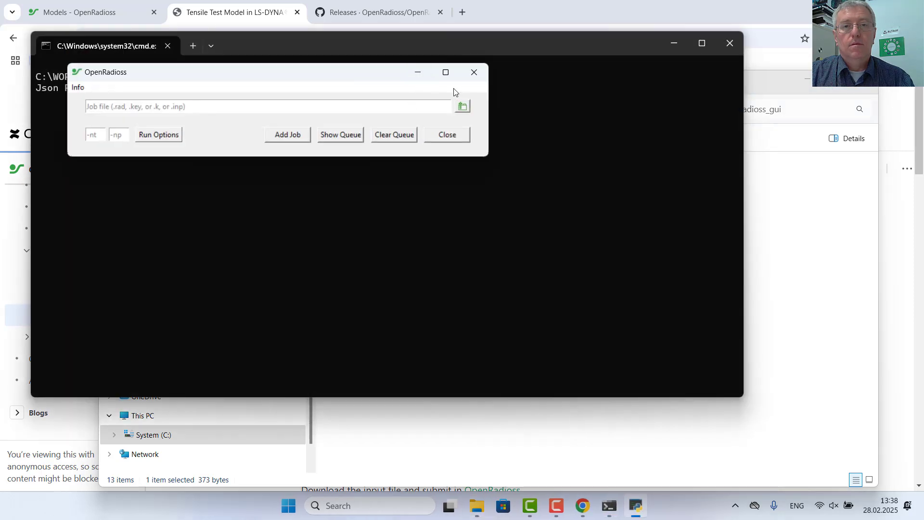
Select C:/WORK/TestRun/zug_test3_RS.k as the job input file.
left_click_drag(361, 83, 729, 103)
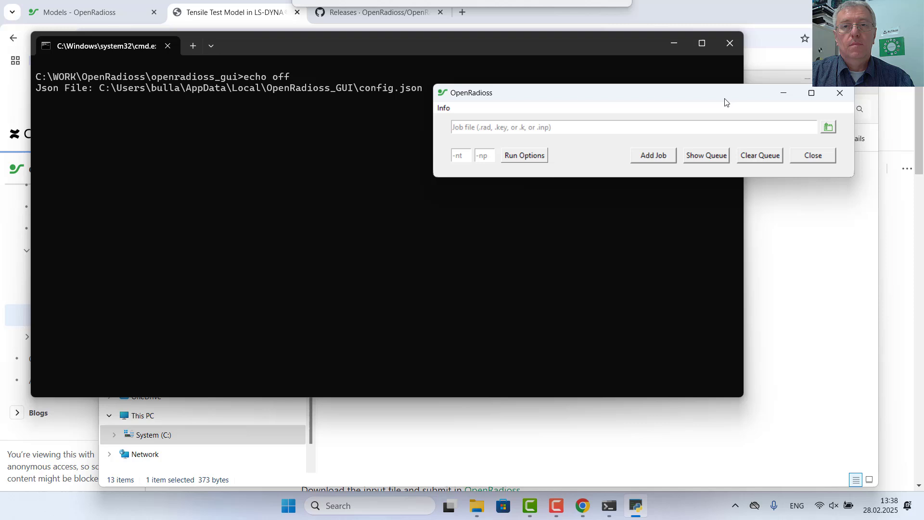
left_click(831, 125)
scroll(495, 267, "down", 3)
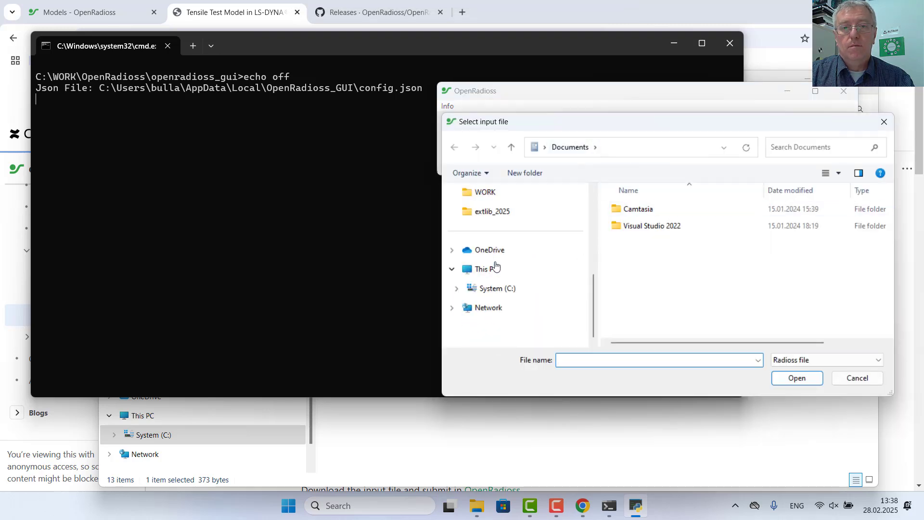
left_click(504, 288)
double_click(633, 330)
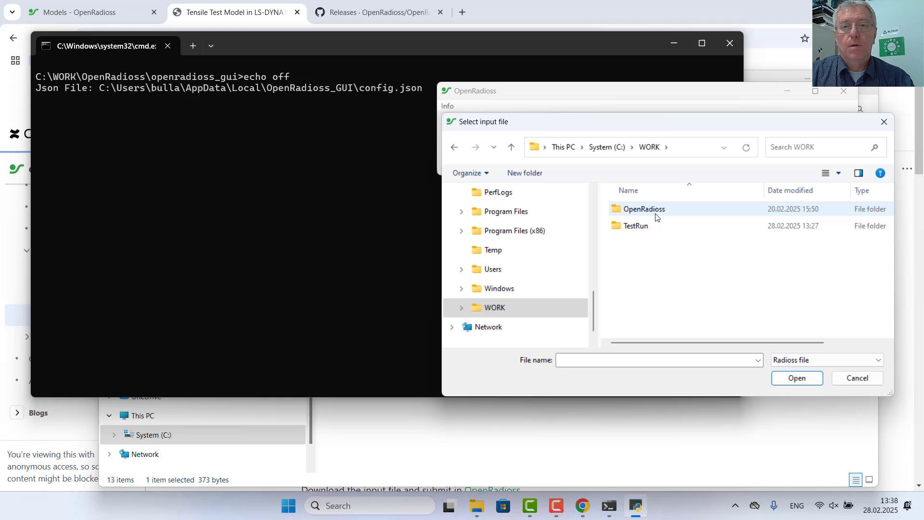
double_click(647, 224)
left_click(645, 208)
left_click(797, 378)
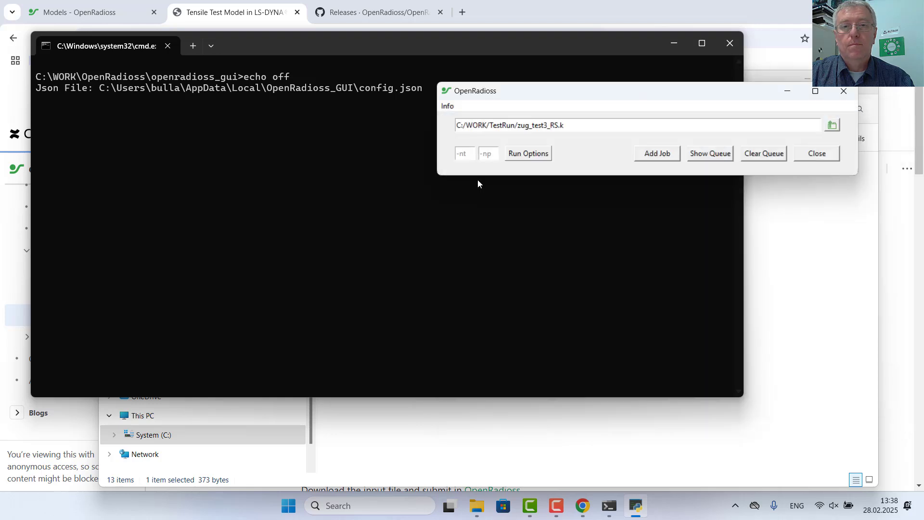
Set 4 threads, enable TH - csv output alongside Anim - vtk, and add the job.
left_click(468, 156)
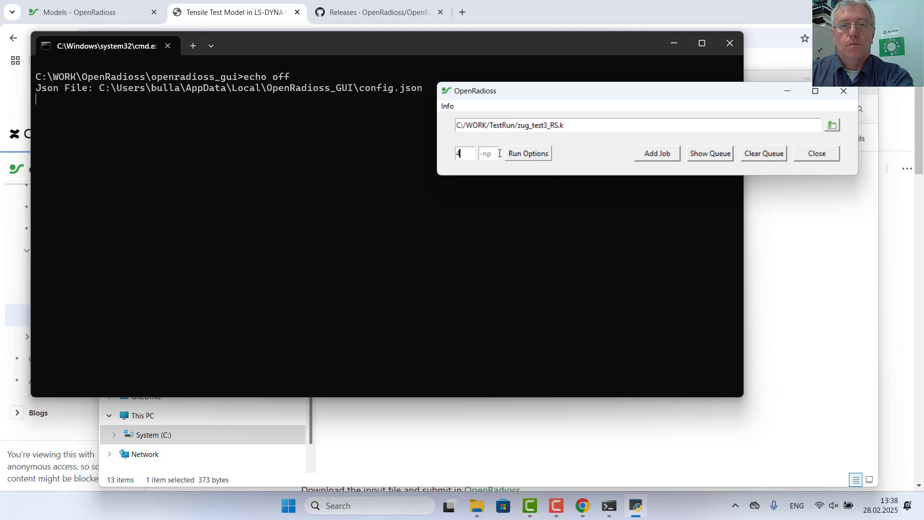
left_click(527, 153)
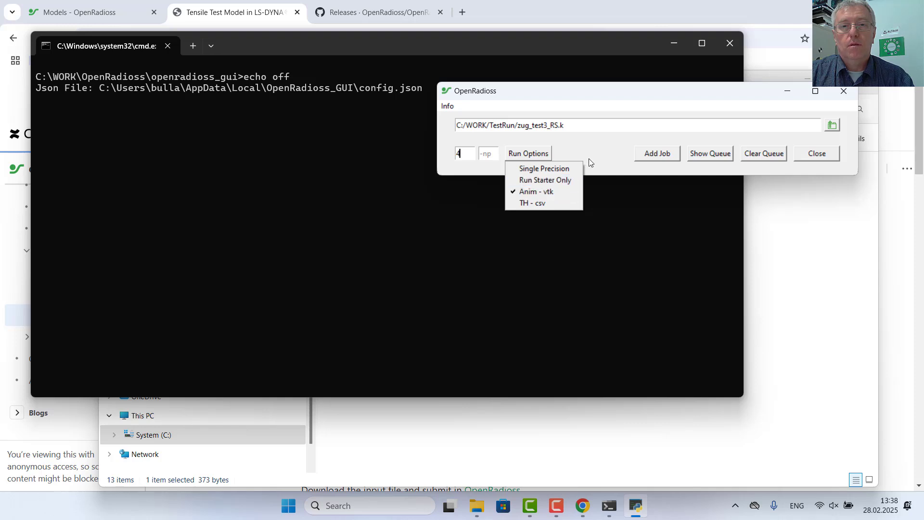
left_click(511, 203)
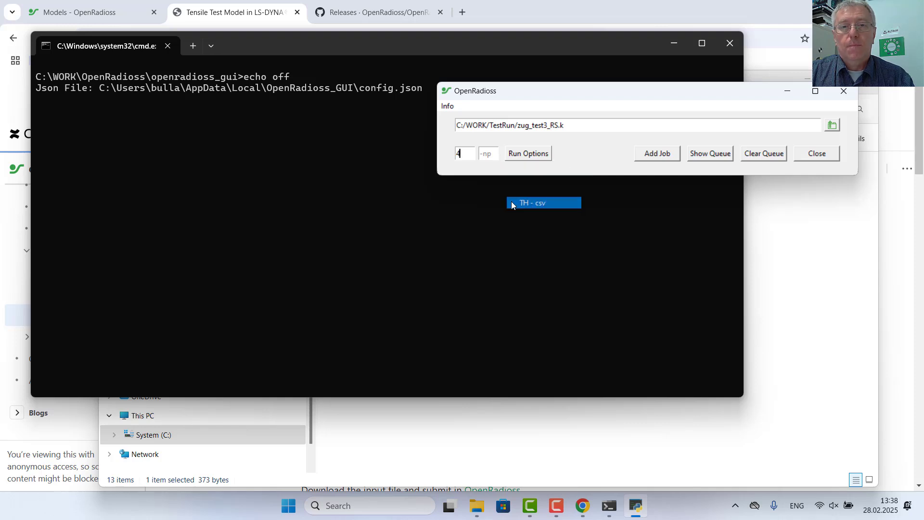
left_click(535, 154)
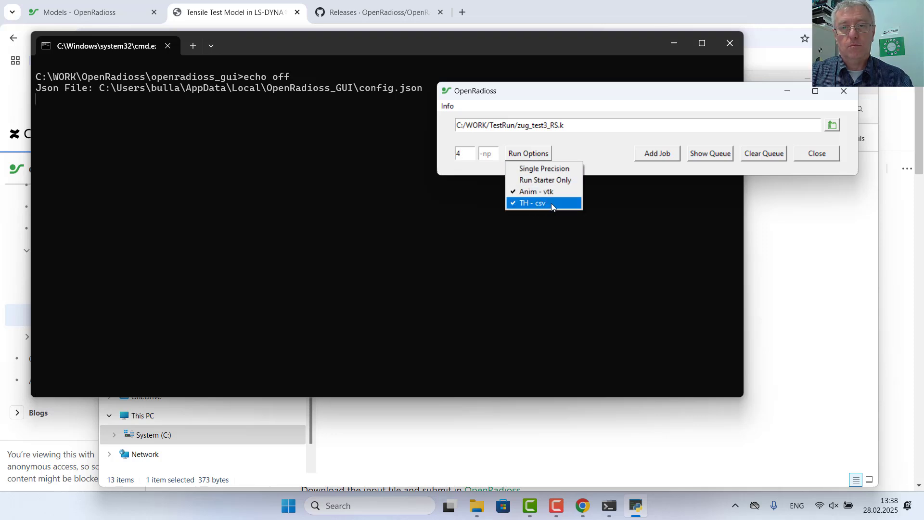
left_click(594, 164)
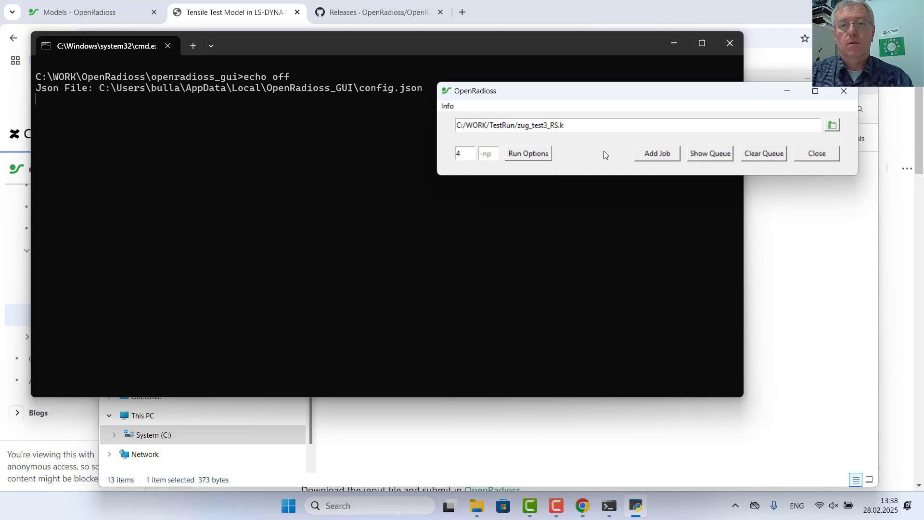
left_click(652, 156)
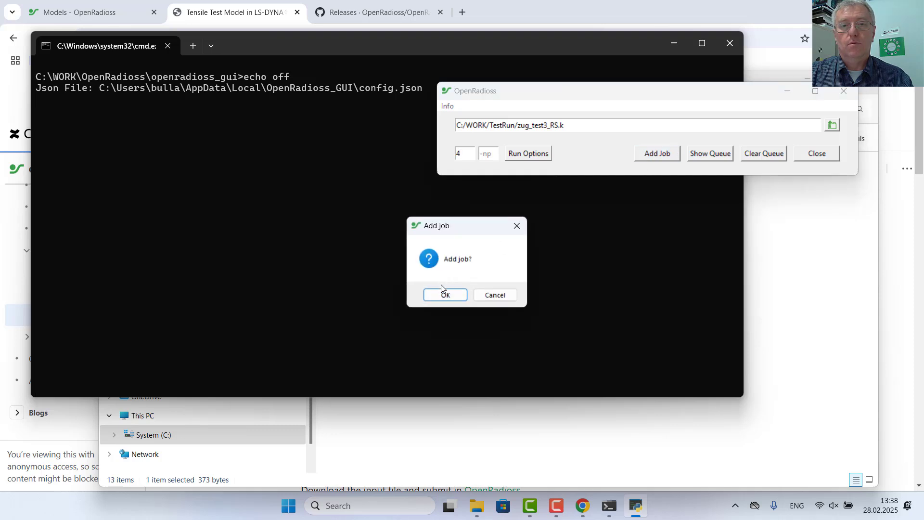
Confirm the new zug_test3_RS job and follow its log to normal termination and vtk conversion.
left_click(445, 295)
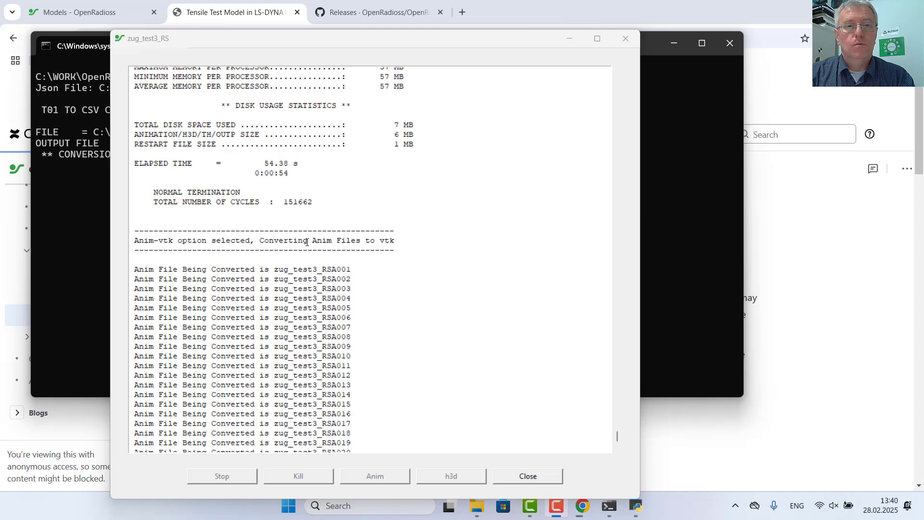
left_click_drag(307, 242, 398, 241)
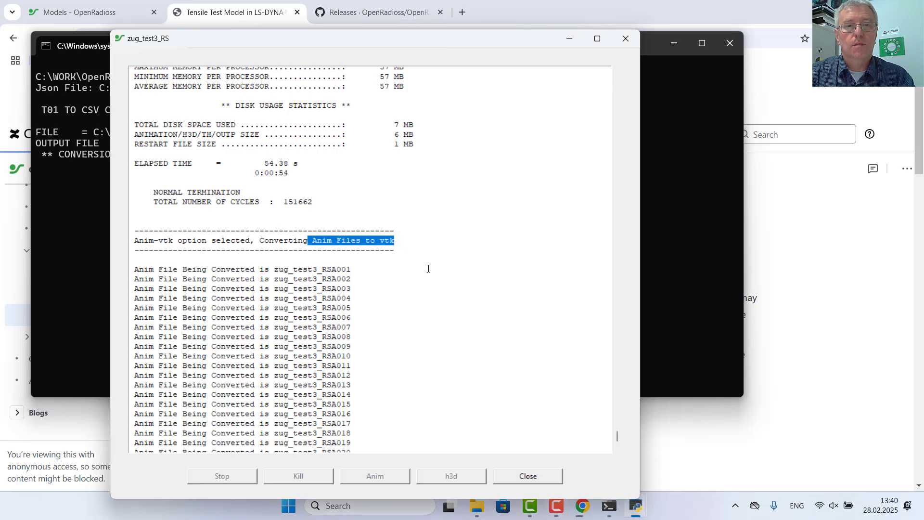